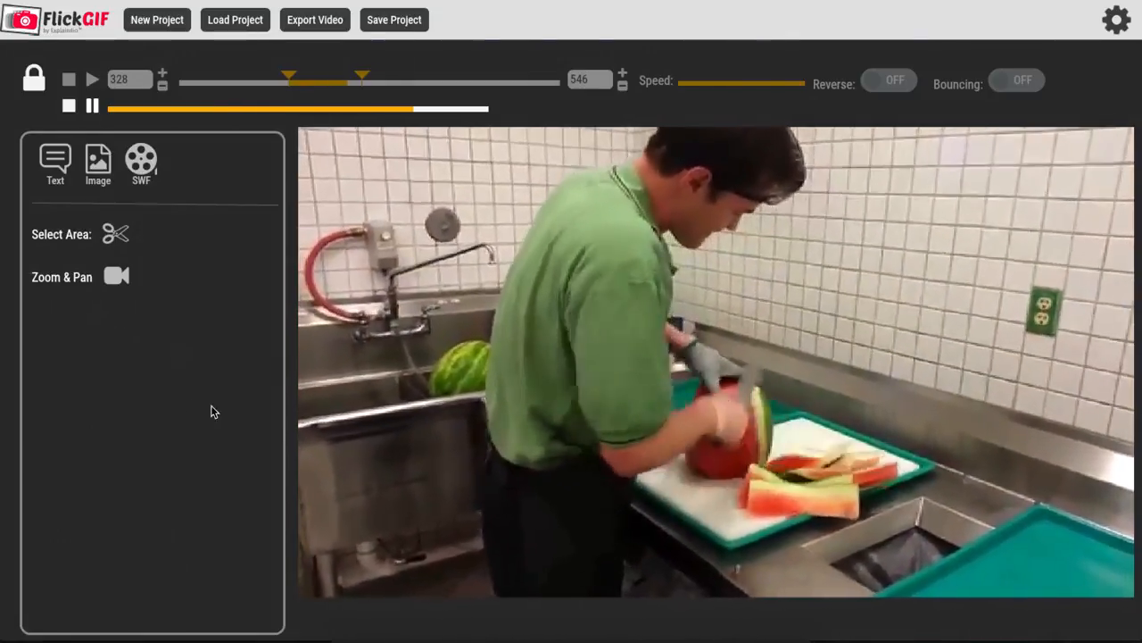
Step: Add the text overlay "Wow this is awesome" to the clip and shift it slightly down and right over the picture
left_click(56, 165)
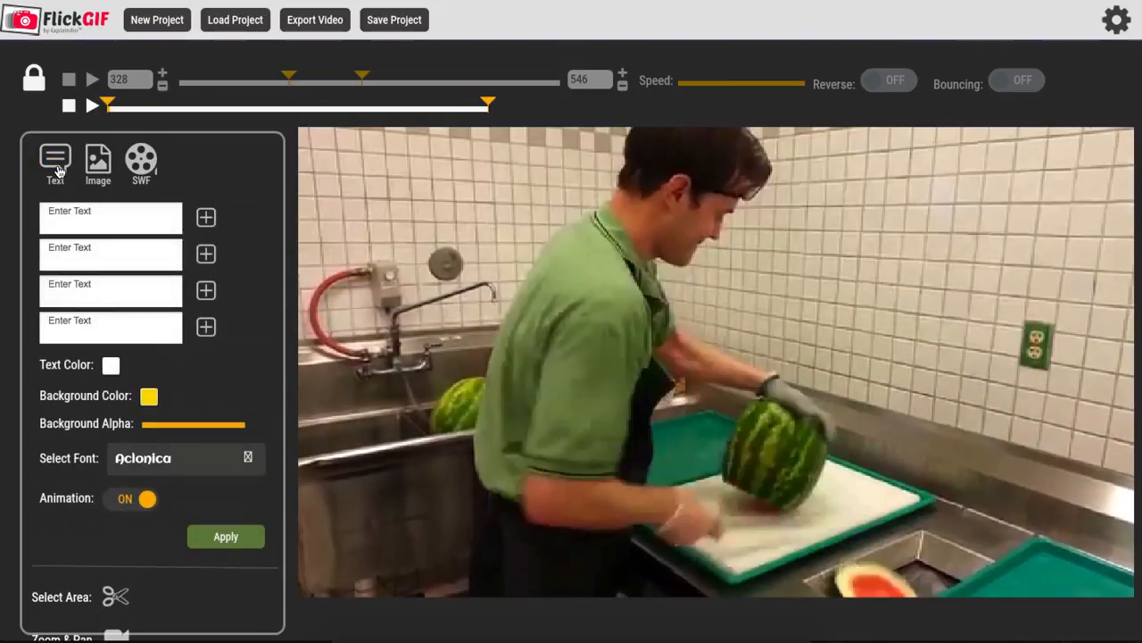
left_click(102, 216)
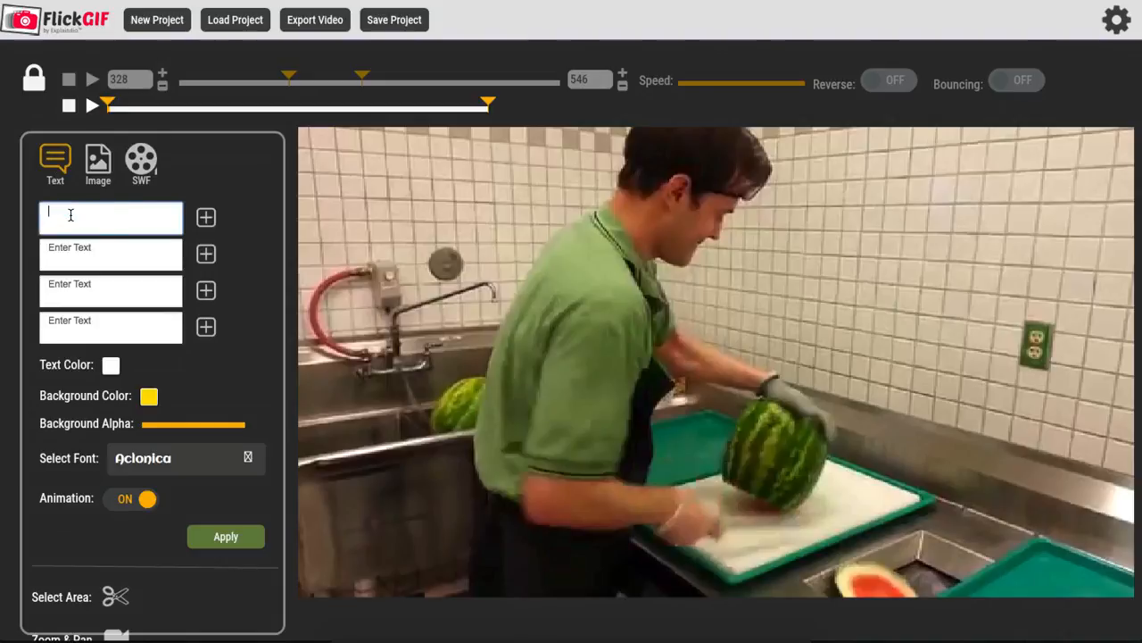
type("Wow this is awesome")
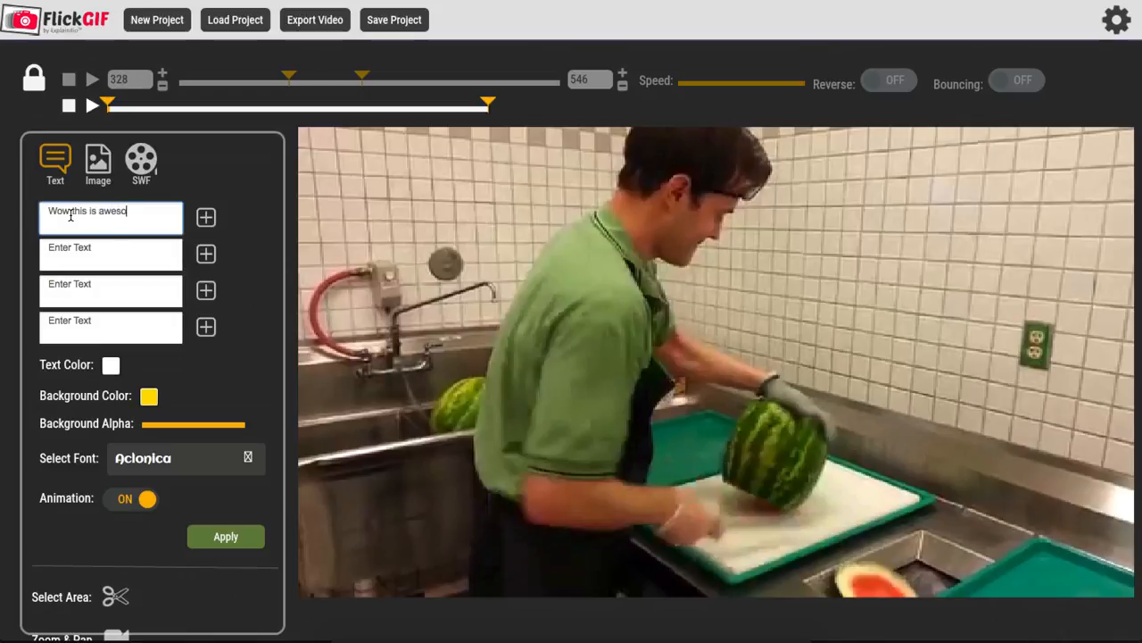
left_click(205, 221)
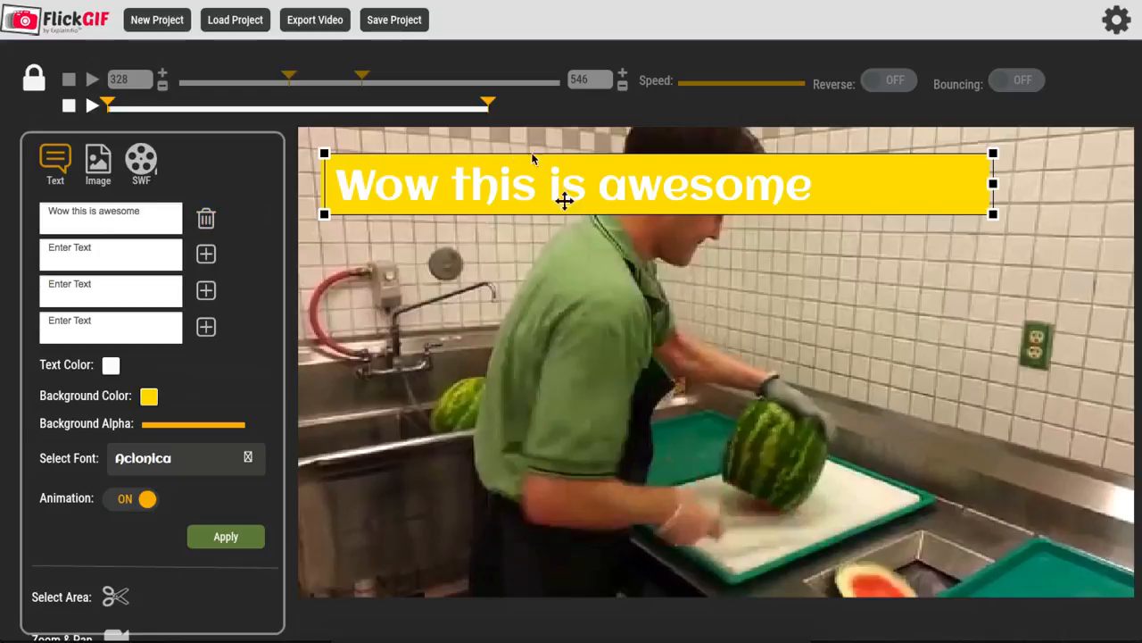
left_click_drag(530, 208, 598, 253)
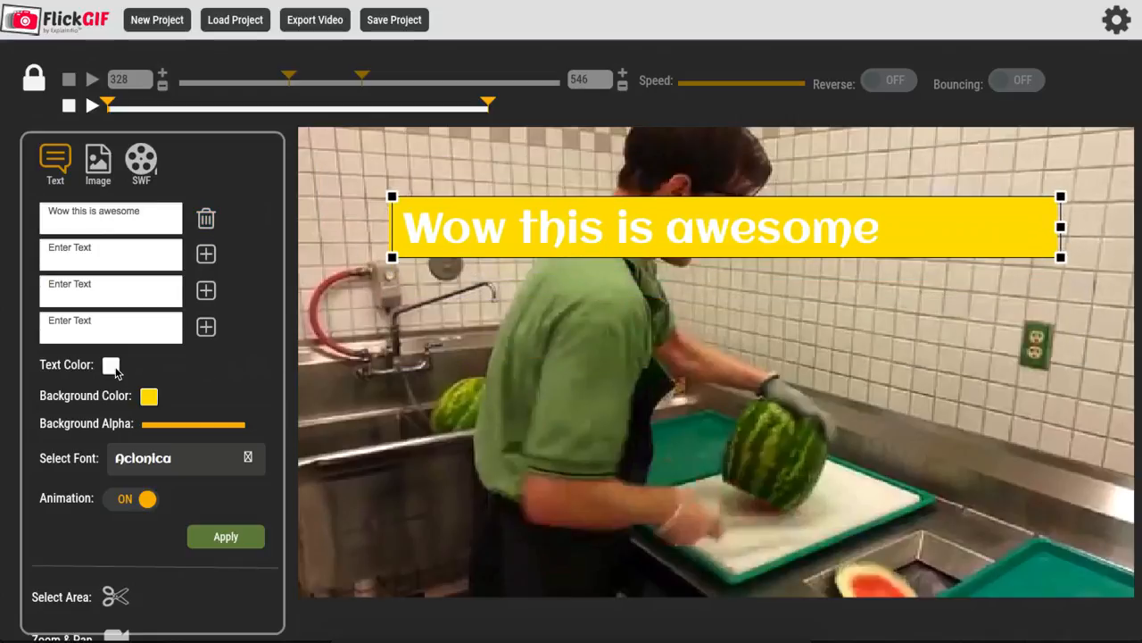
Step: Set the text overlay's background color to black and lower its background alpha slightly
left_click(149, 398)
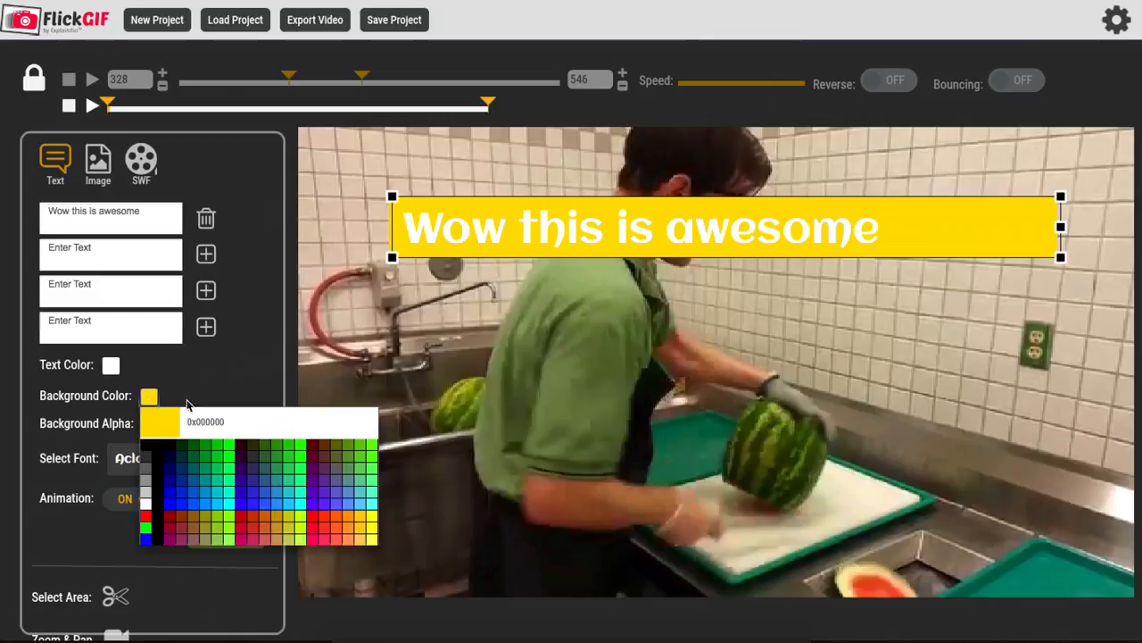
left_click(146, 449)
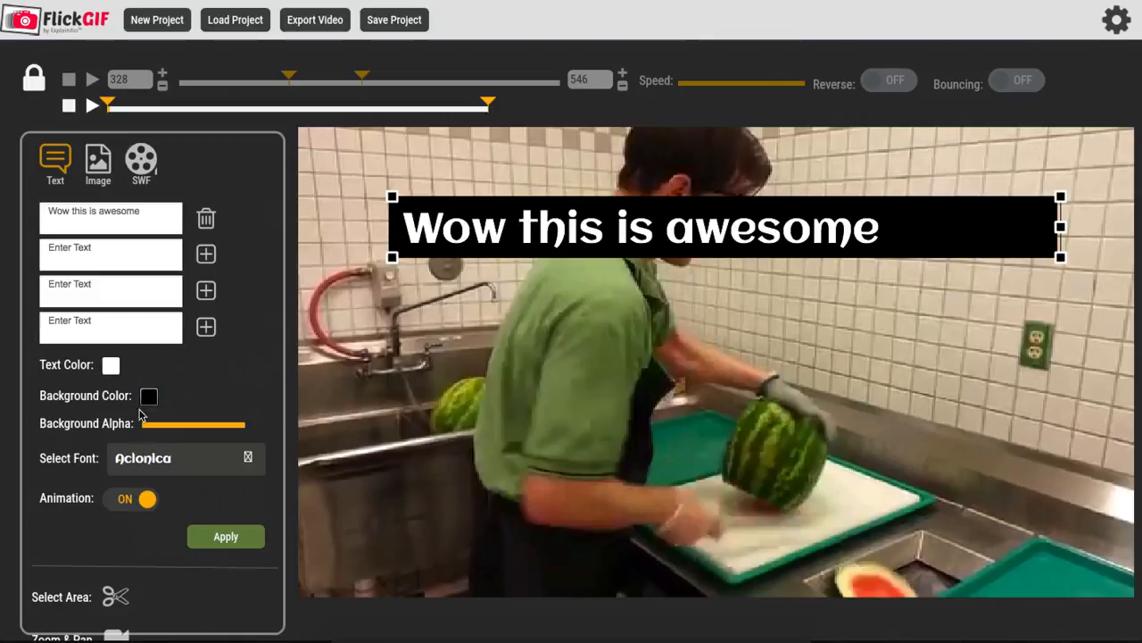
left_click_drag(179, 430, 239, 427)
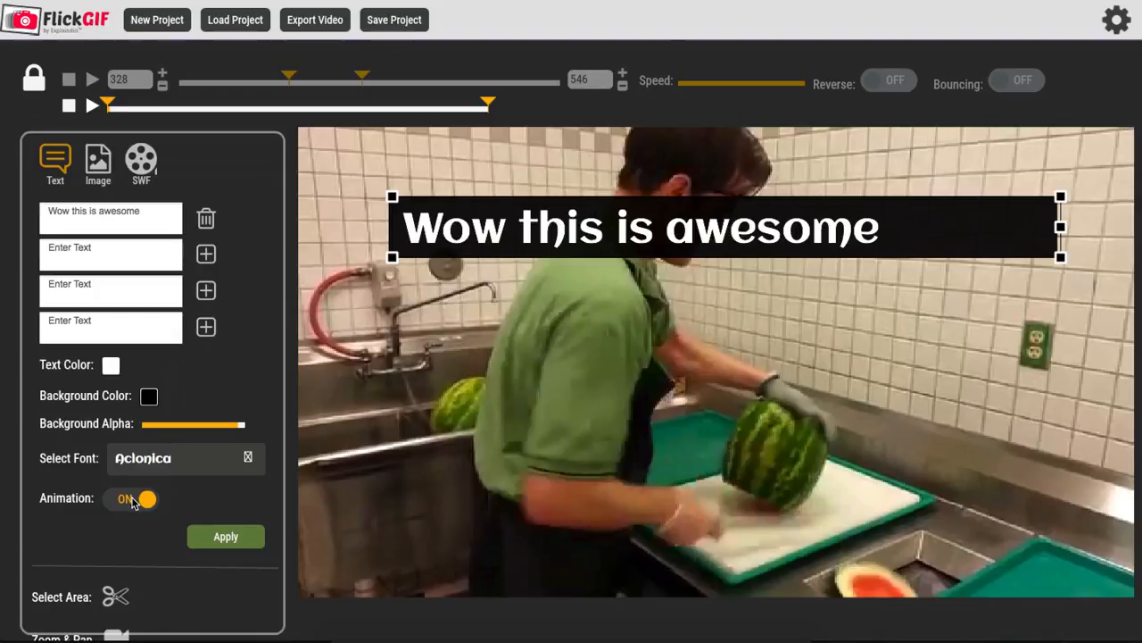
Step: Shrink the text overlay, place it in the upper-right corner of the video and apply it
left_click_drag(1060, 228, 840, 249)
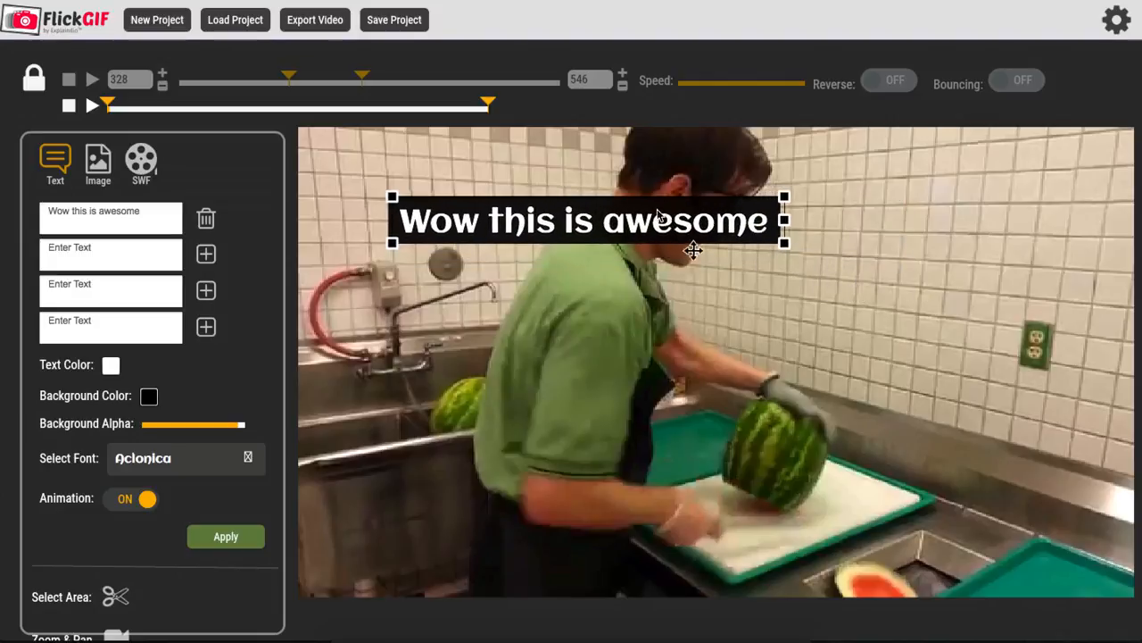
left_click_drag(630, 218, 975, 155)
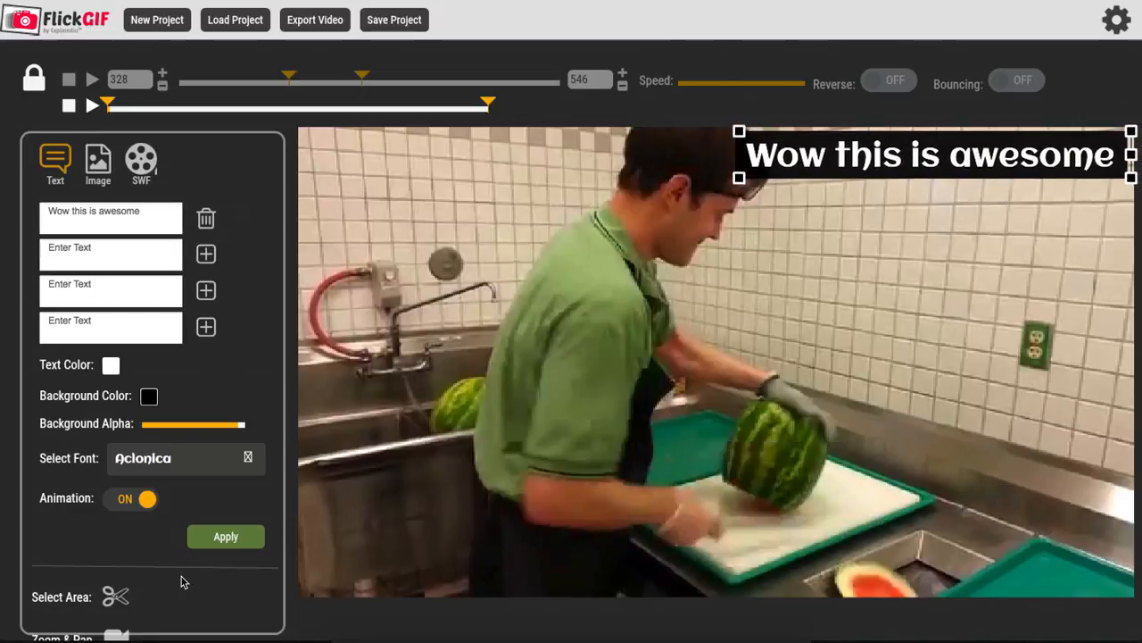
left_click(228, 537)
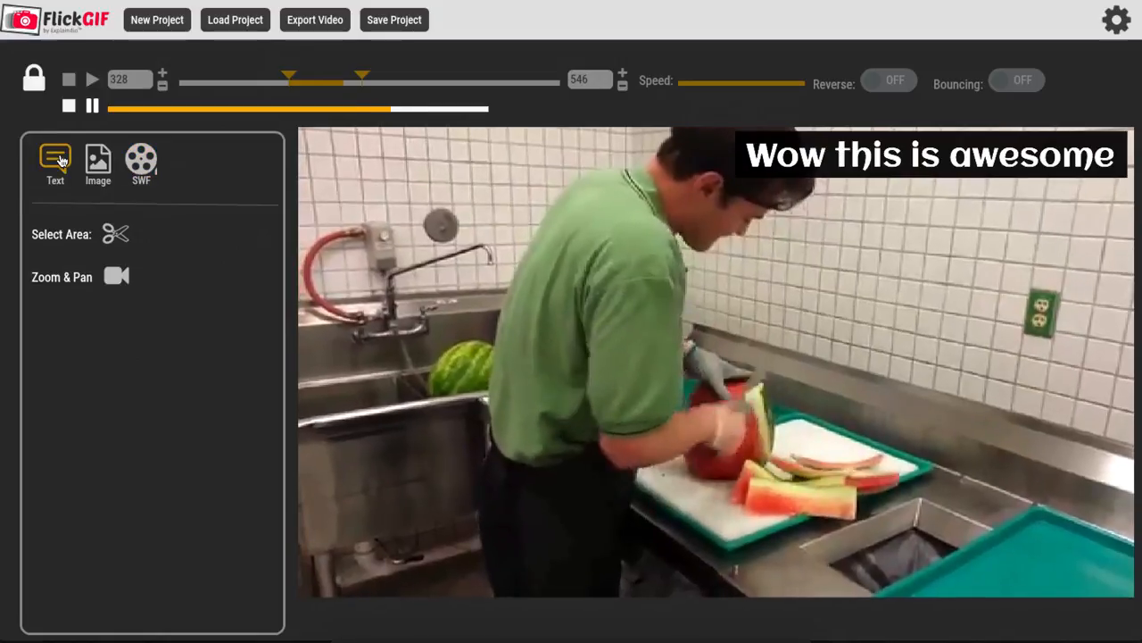
Step: Add the SWF bottle animation to the video and apply it
left_click(57, 160)
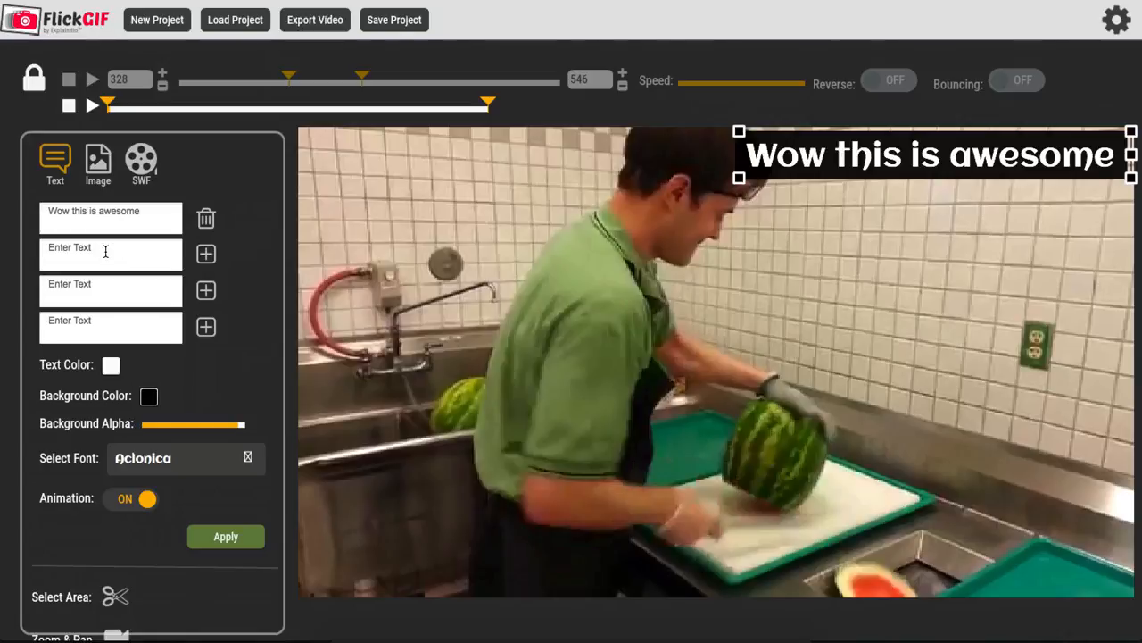
left_click(100, 170)
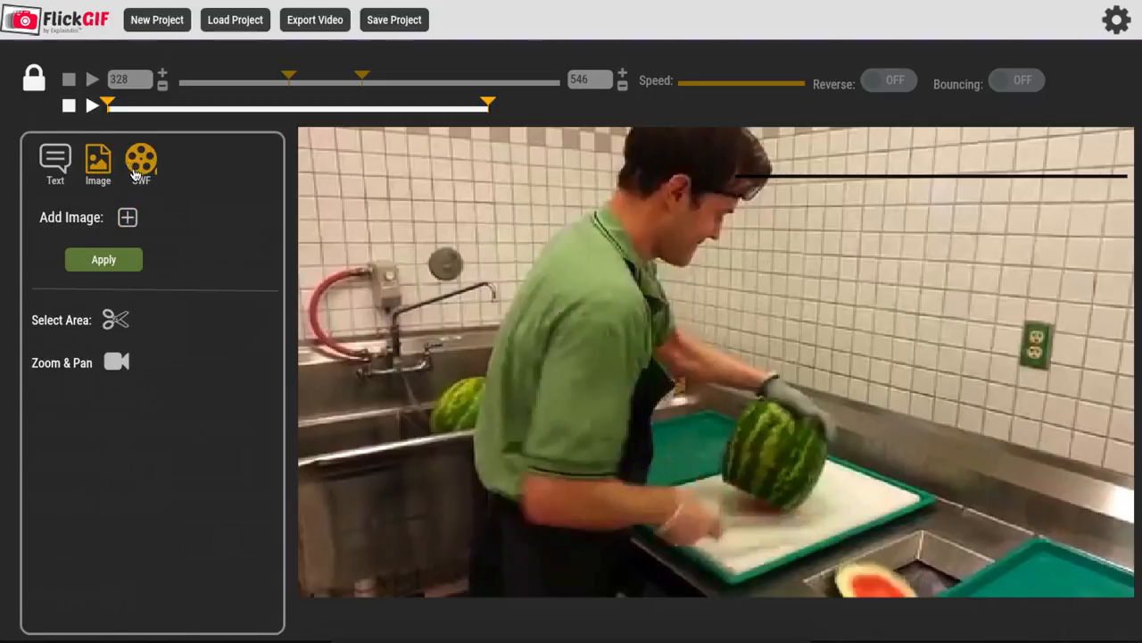
left_click(141, 157)
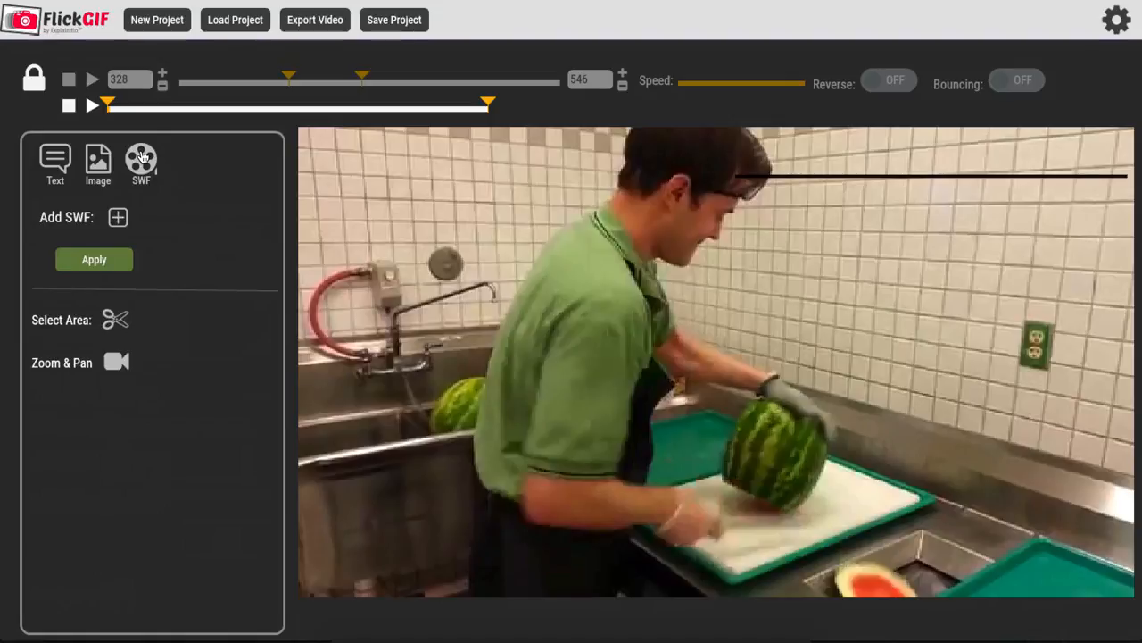
left_click(118, 219)
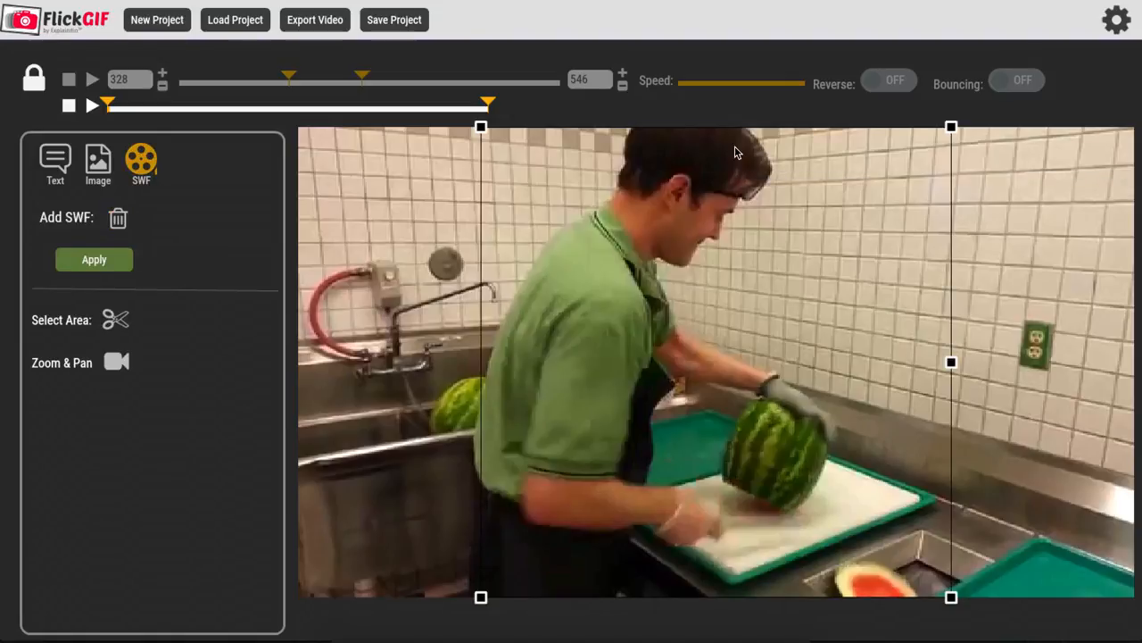
left_click(127, 257)
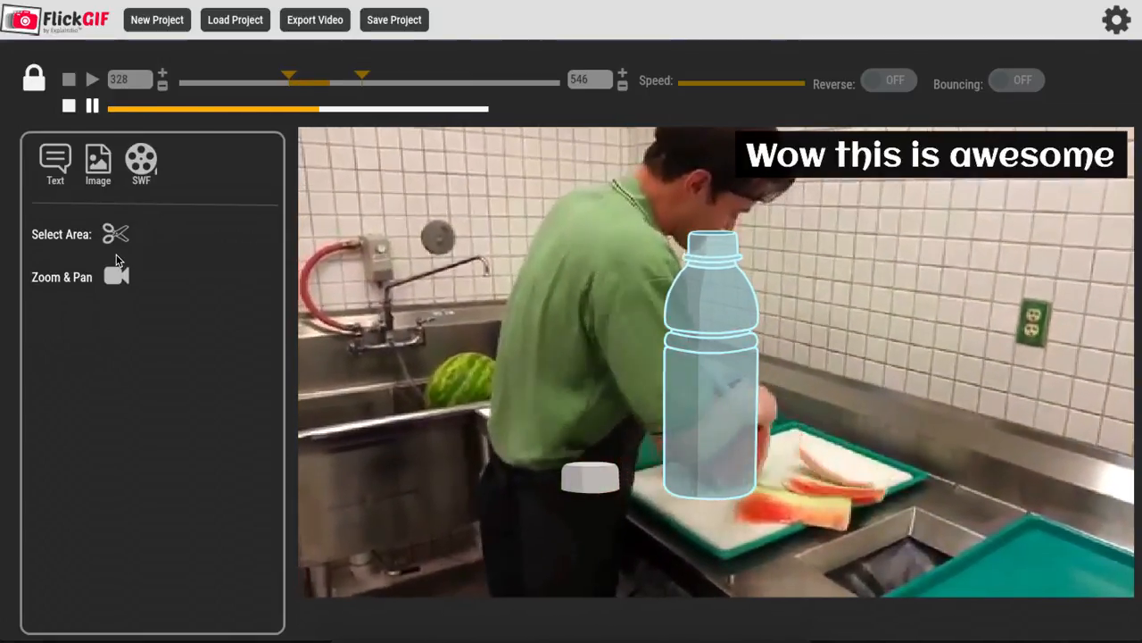
Step: Scale down the bottle animation, move it to the lower-left corner of the video and apply the change
left_click(140, 154)
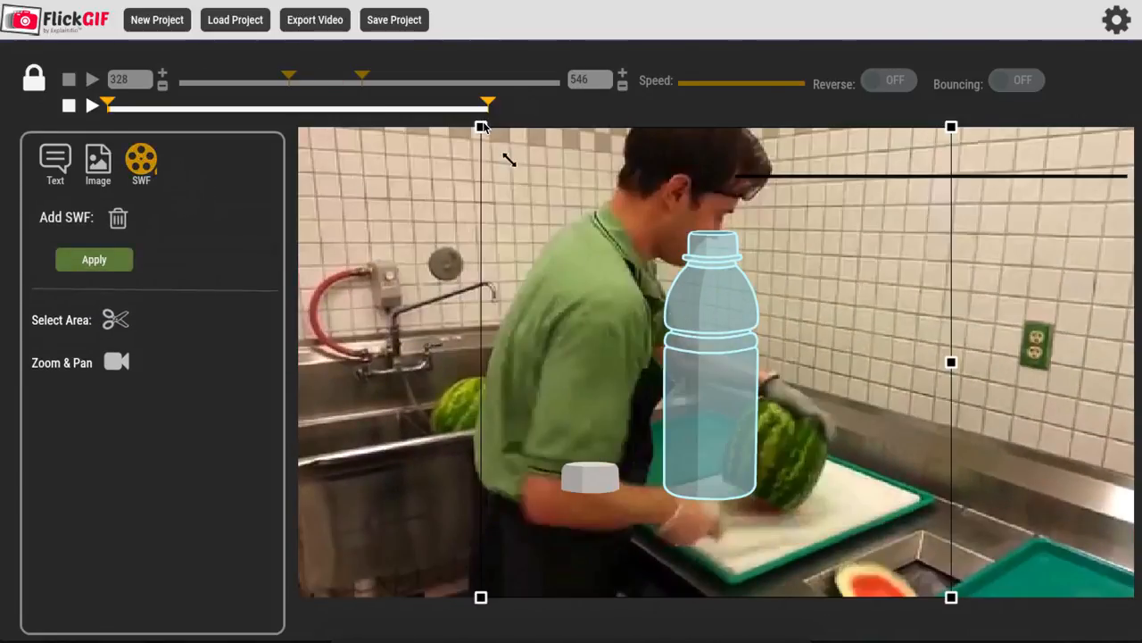
left_click_drag(483, 128, 595, 220)
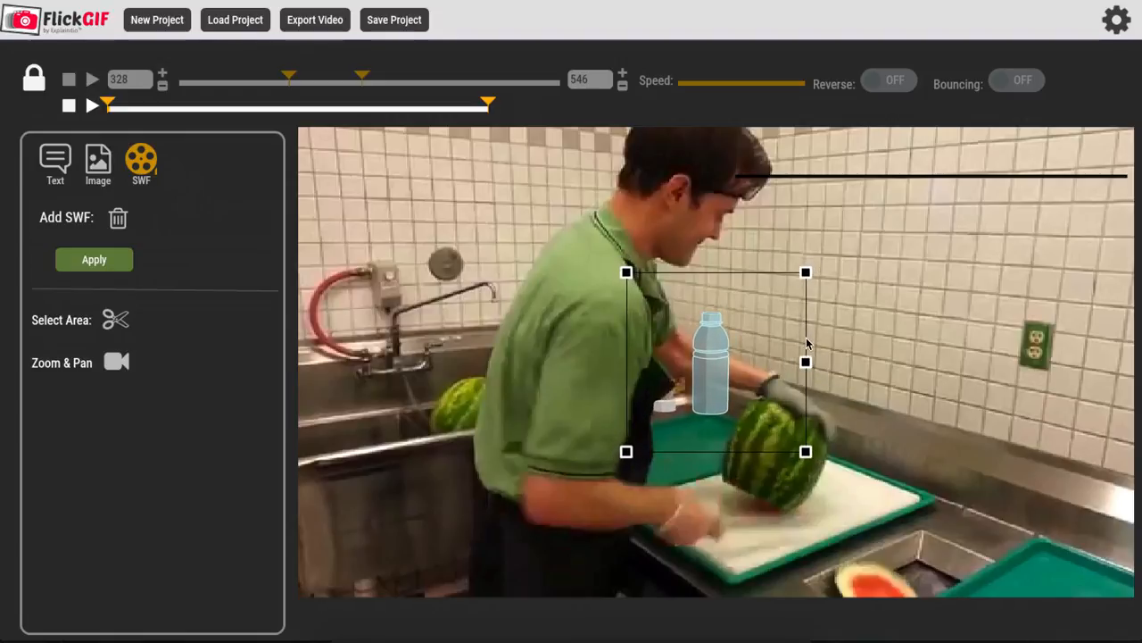
left_click_drag(656, 361, 412, 501)
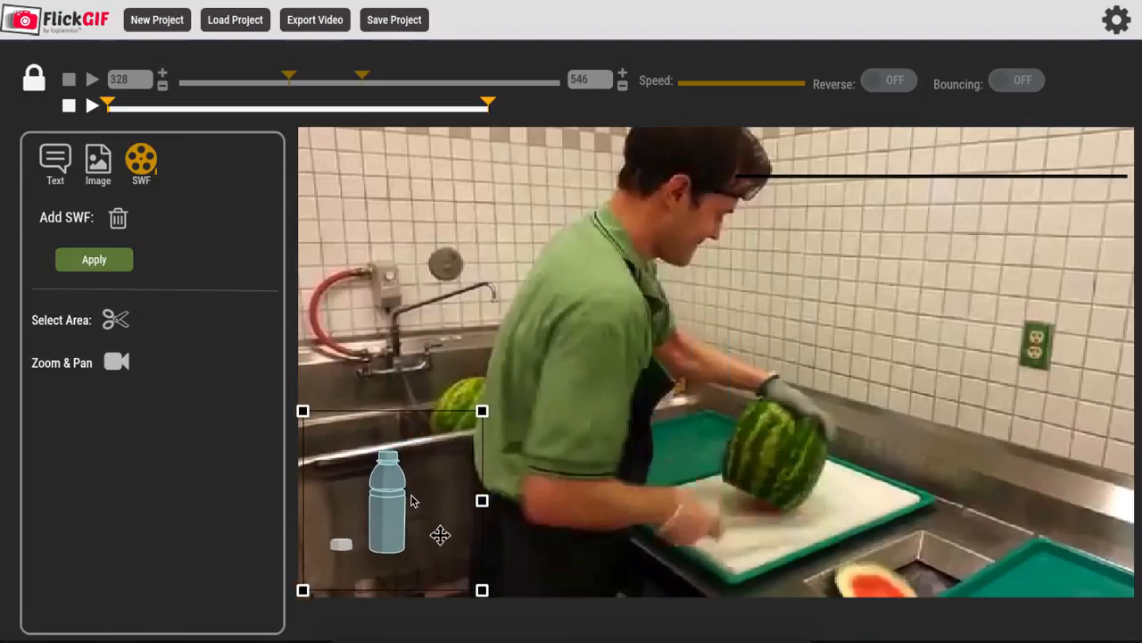
left_click(93, 259)
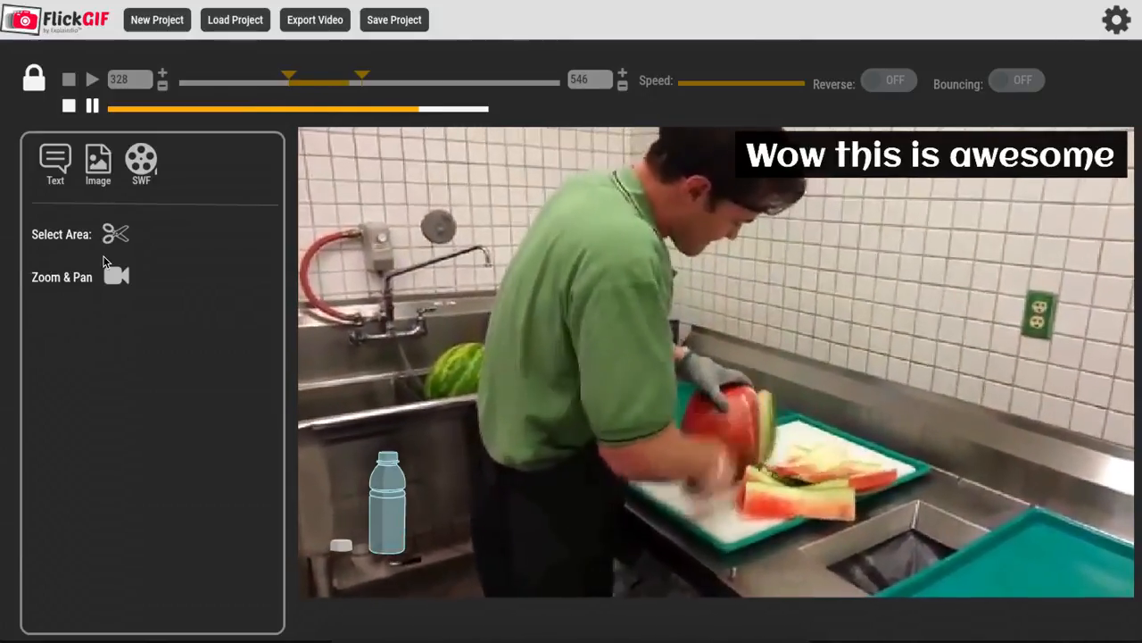
Step: Try 9:16 and 1:1 crop areas on the video, reposition the square one, and discard the area selection
left_click(117, 237)
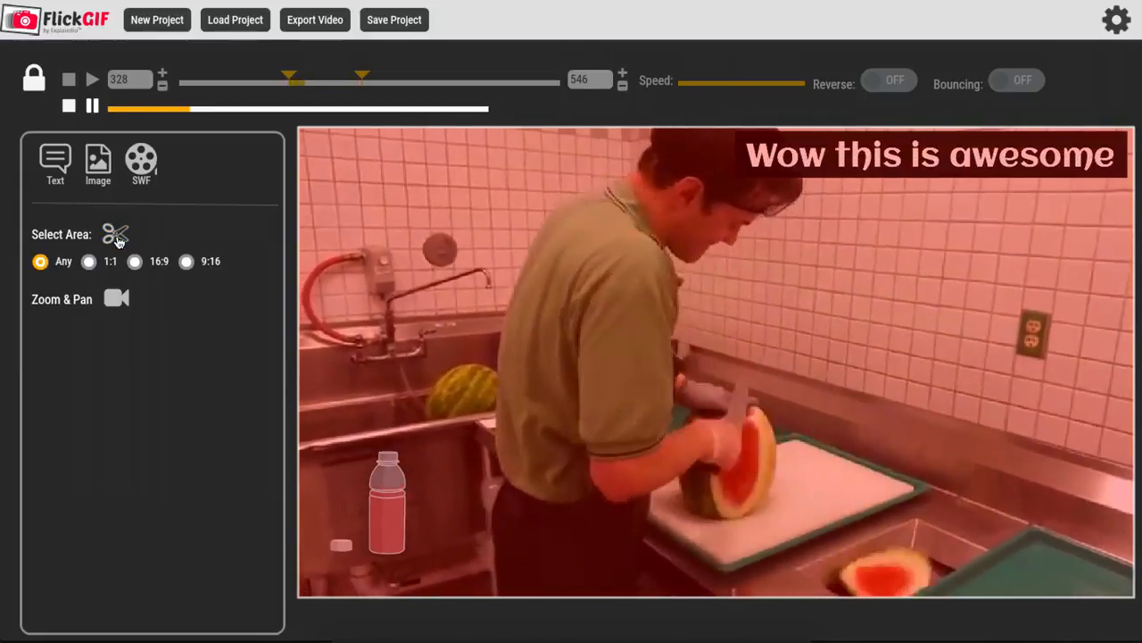
left_click(143, 261)
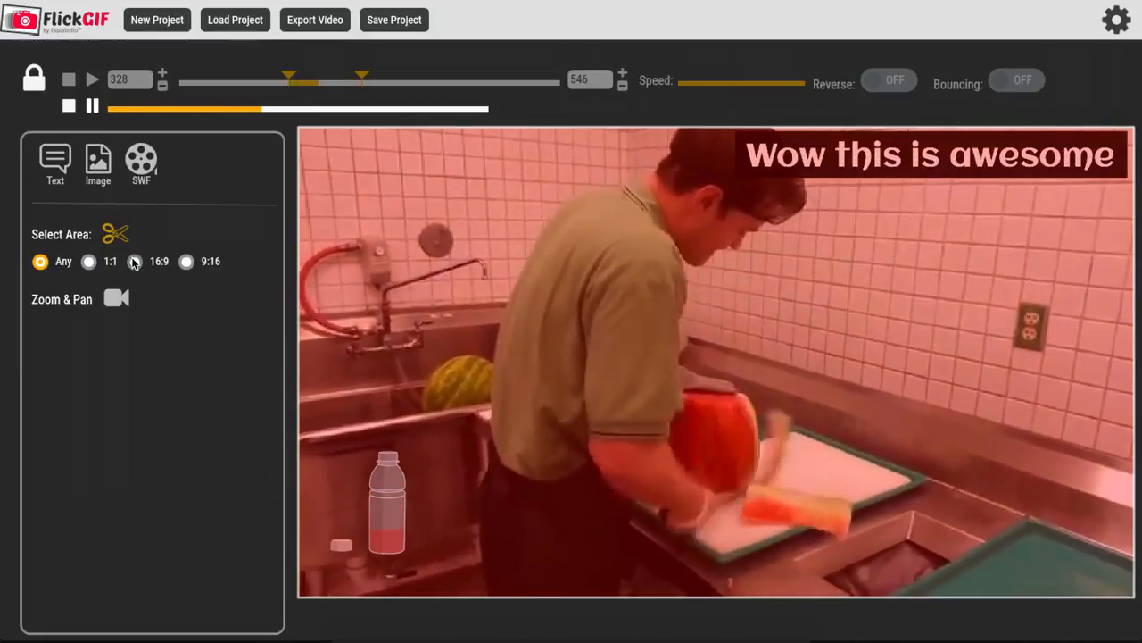
left_click(184, 262)
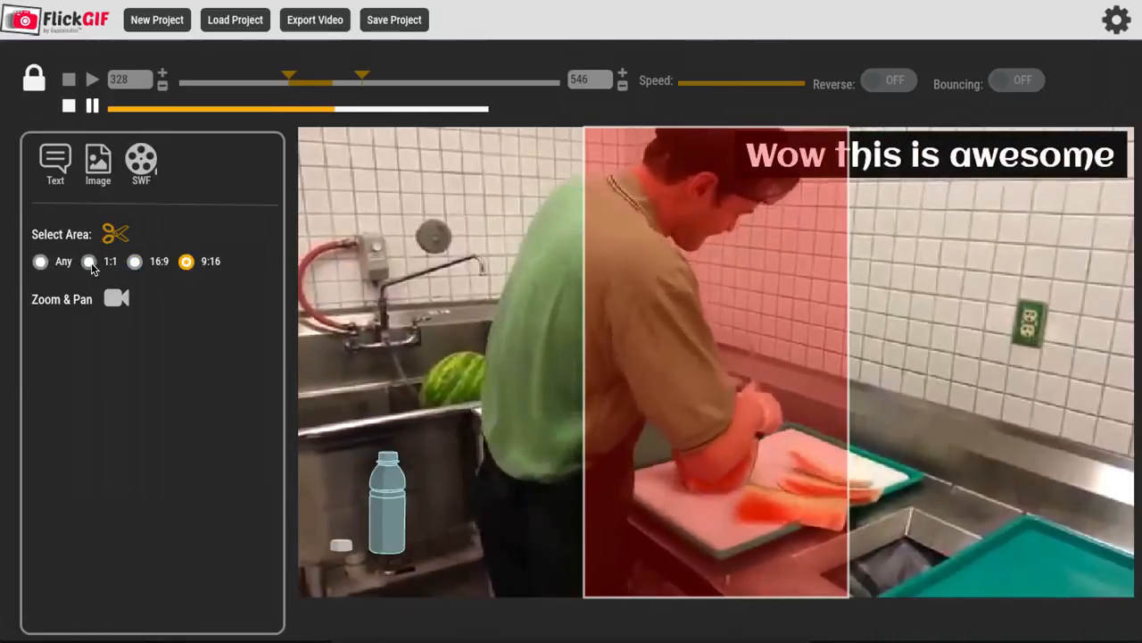
left_click(88, 262)
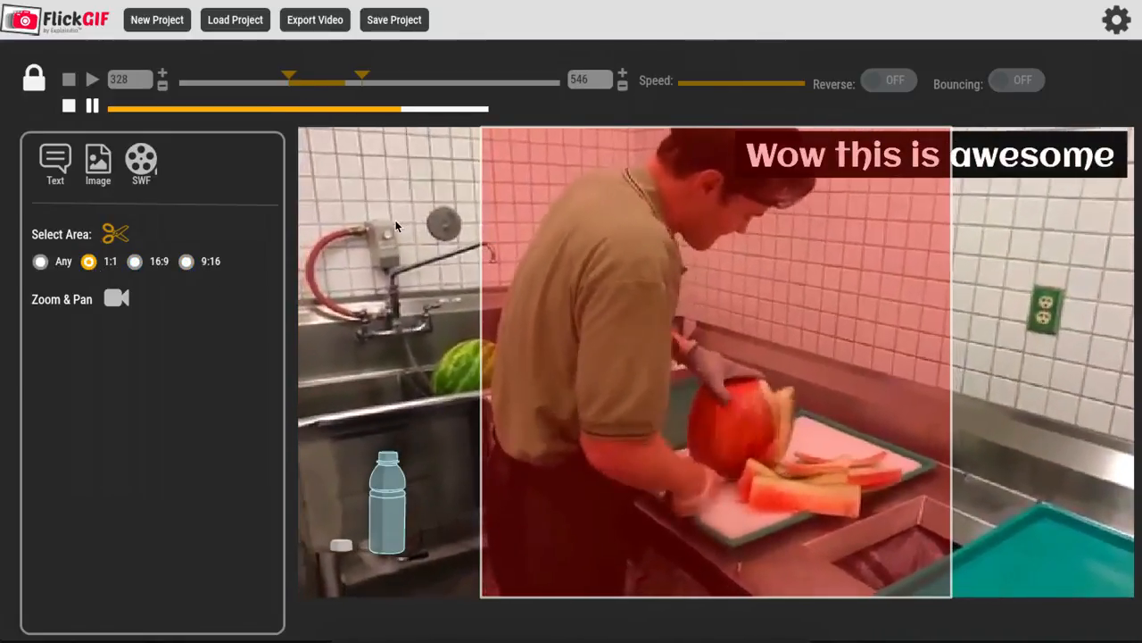
left_click_drag(590, 258, 485, 247)
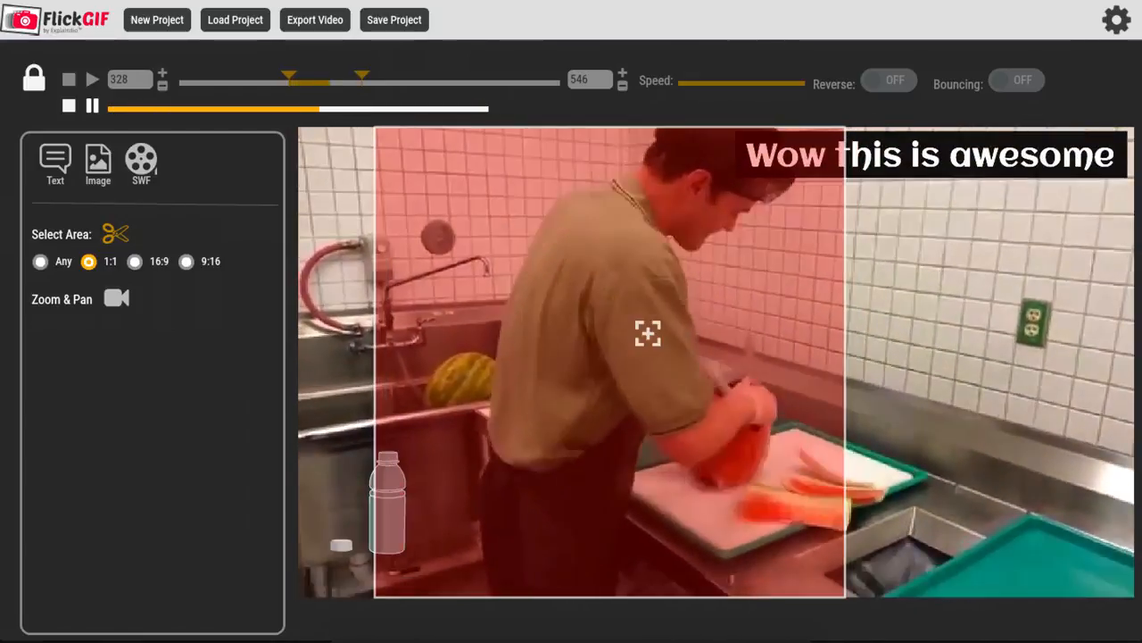
left_click_drag(639, 332, 714, 324)
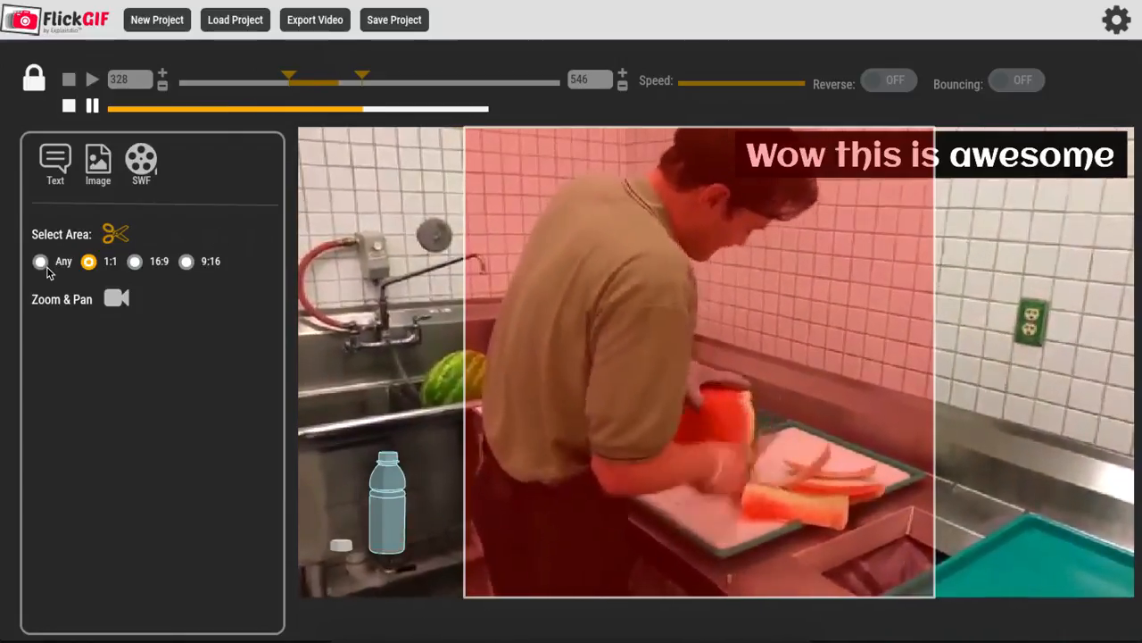
left_click(41, 263)
left_click(116, 235)
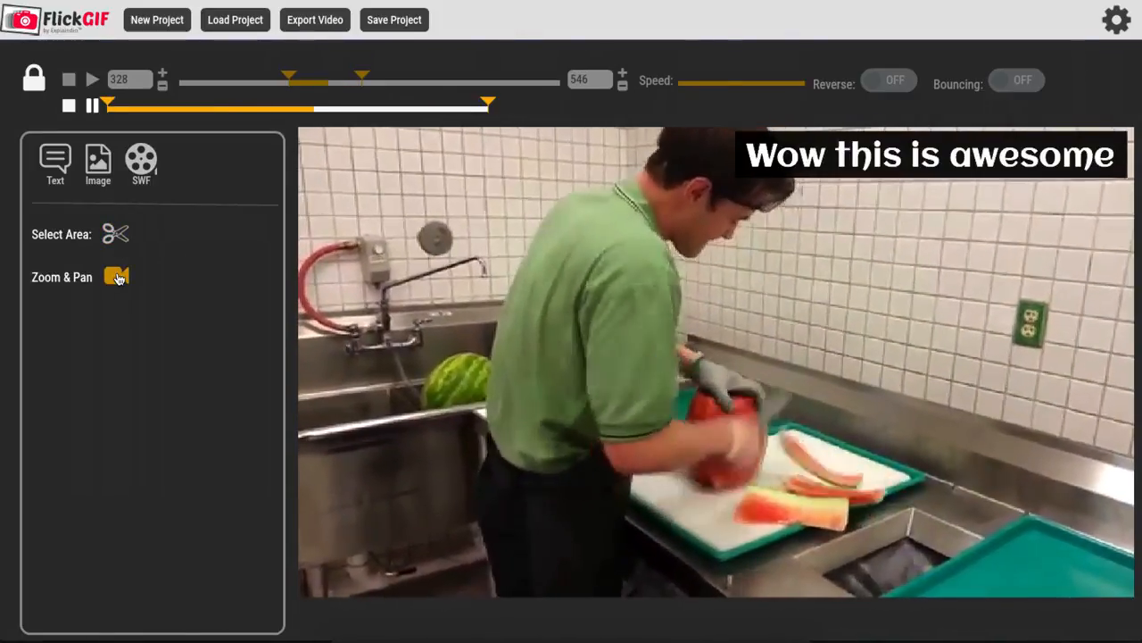
Step: Create a zoom and pan keyframe at frame 24 framing a 369 by 208 area at x 173, y 111 around the watermelon
left_click(117, 279)
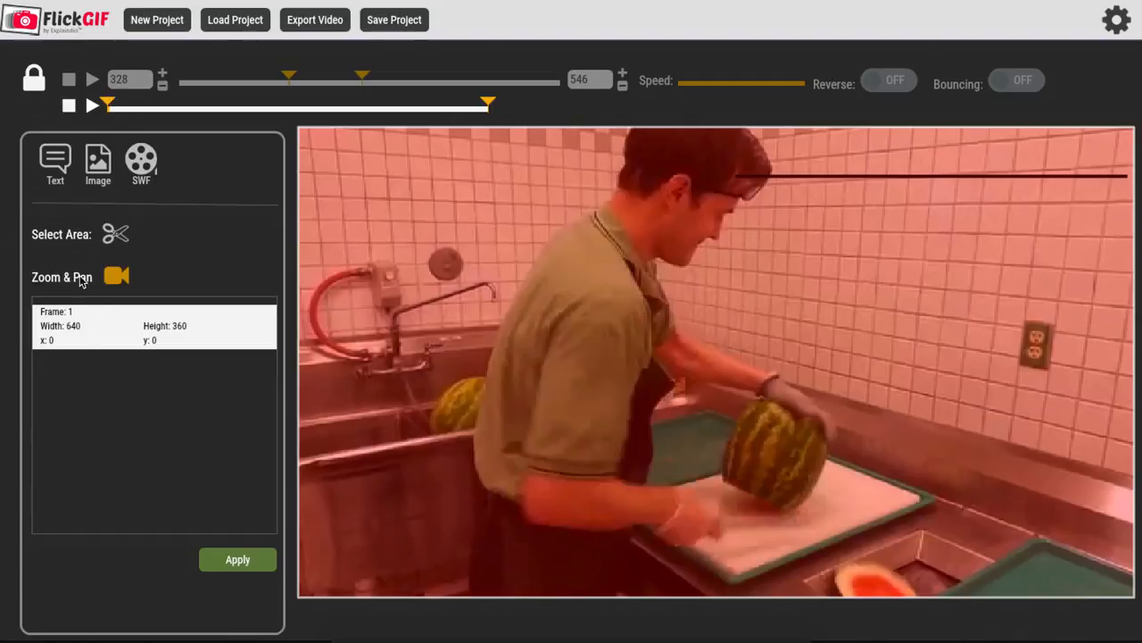
left_click_drag(110, 105, 151, 106)
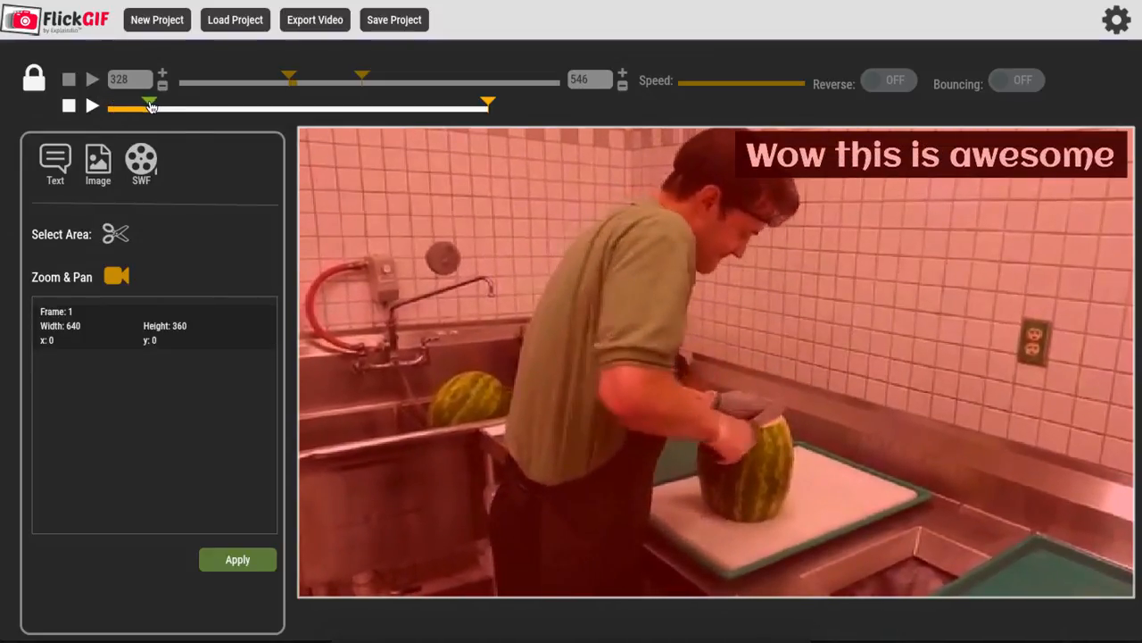
left_click_drag(311, 140, 528, 196)
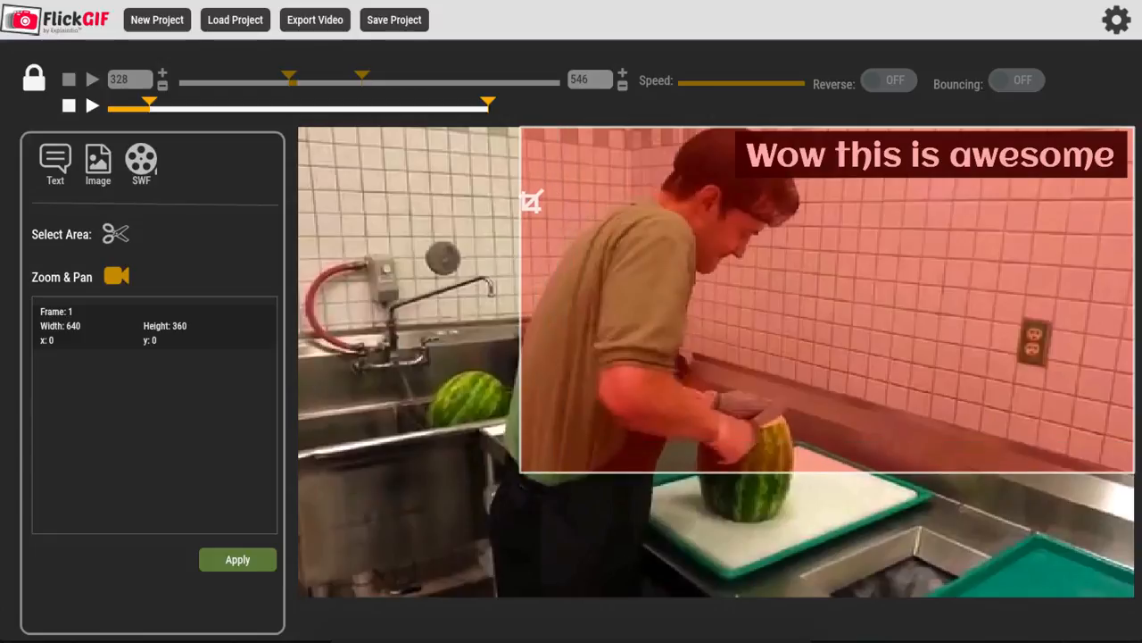
left_click_drag(744, 316, 741, 390)
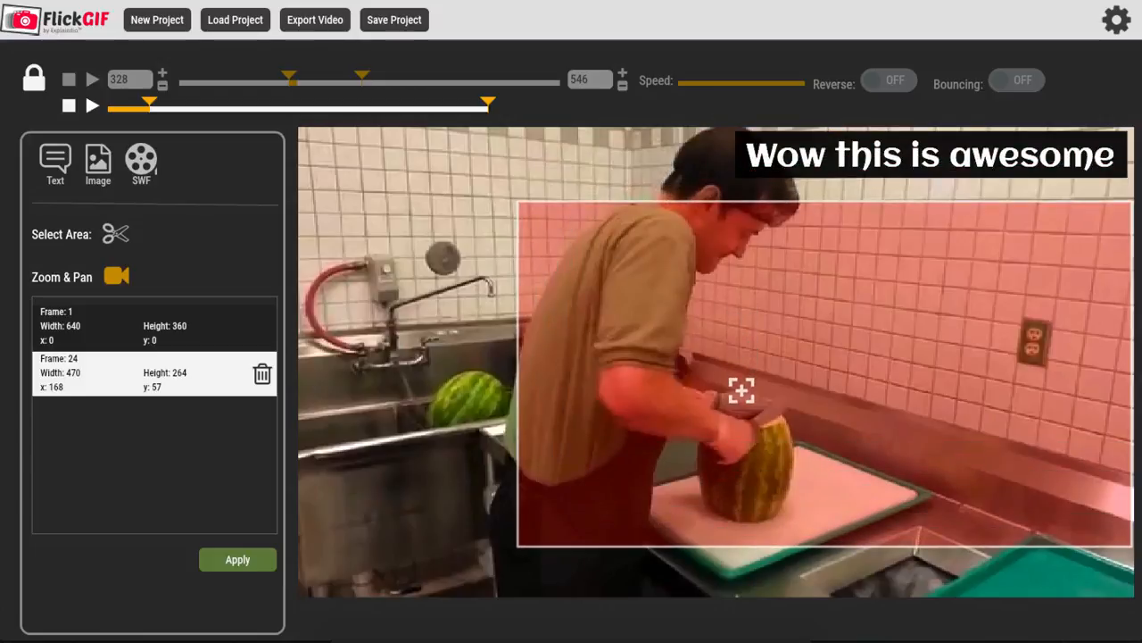
left_click_drag(527, 209, 656, 215)
left_click_drag(848, 338, 725, 408)
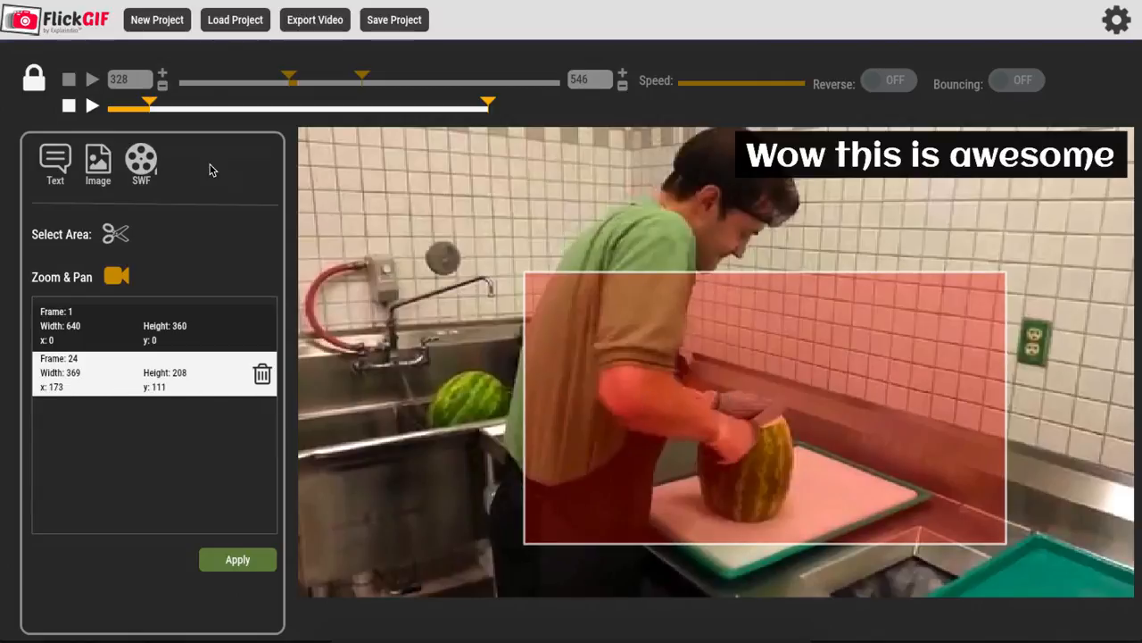
Step: Add a zoom and pan keyframe at frame 60 covering the full 640 by 360 picture, and apply the camera move
left_click_drag(151, 108, 215, 111)
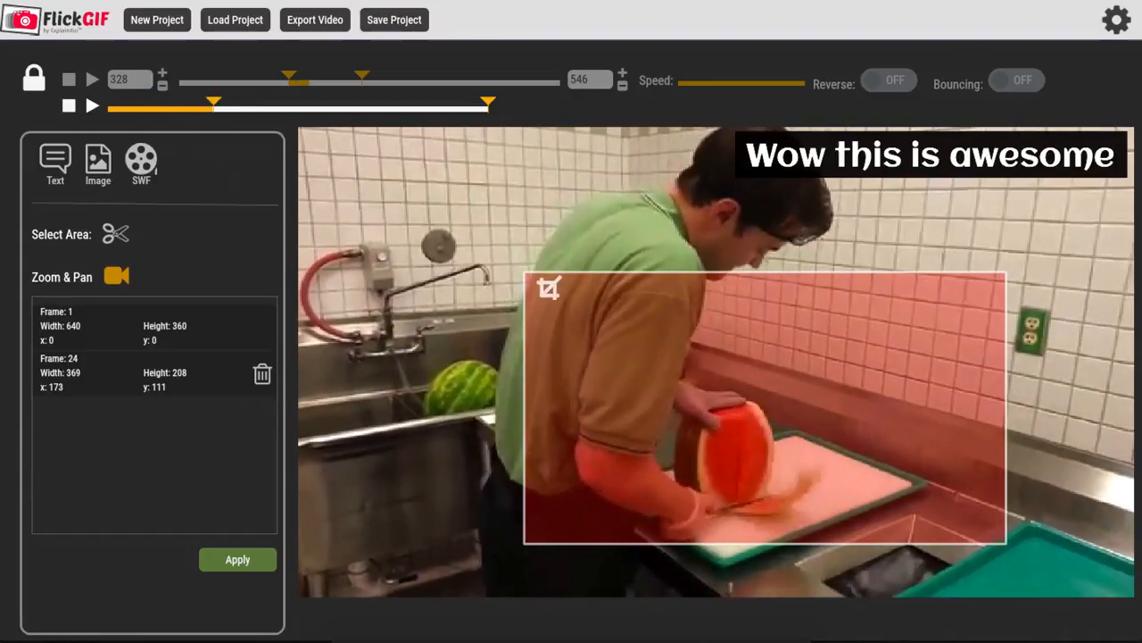
left_click_drag(526, 273, 638, 205)
left_click_drag(684, 326, 346, 241)
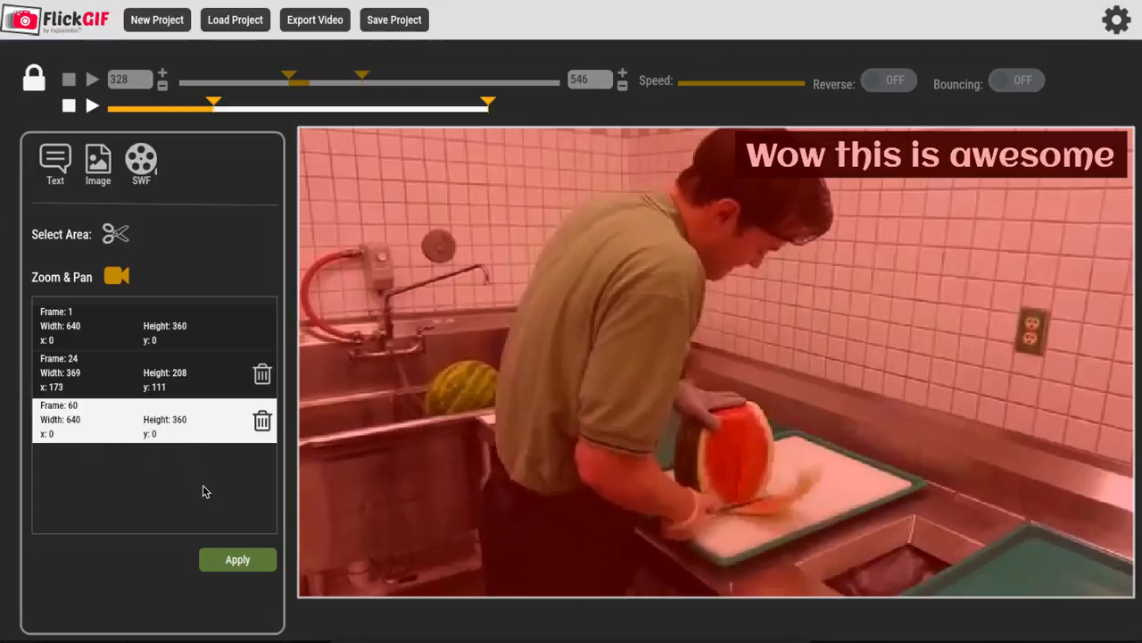
left_click(230, 560)
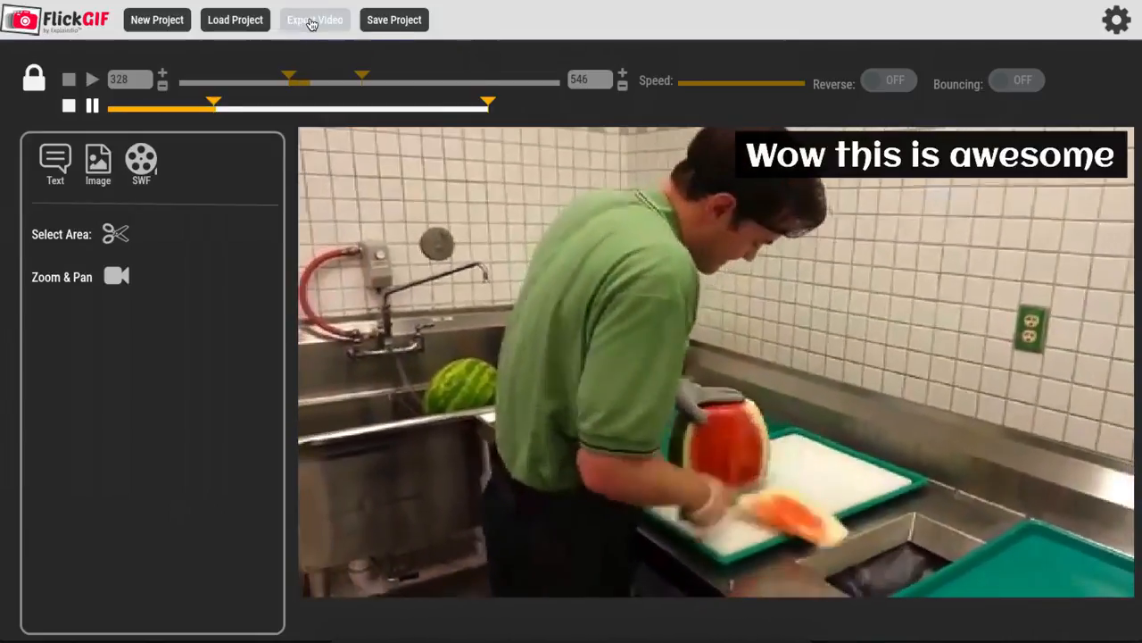
Step: Export the clip to the Desktop as MP4 finalVideo at 640x360, 30 FPS, 1 loop, with the Black and White filter, and play it
left_click(313, 20)
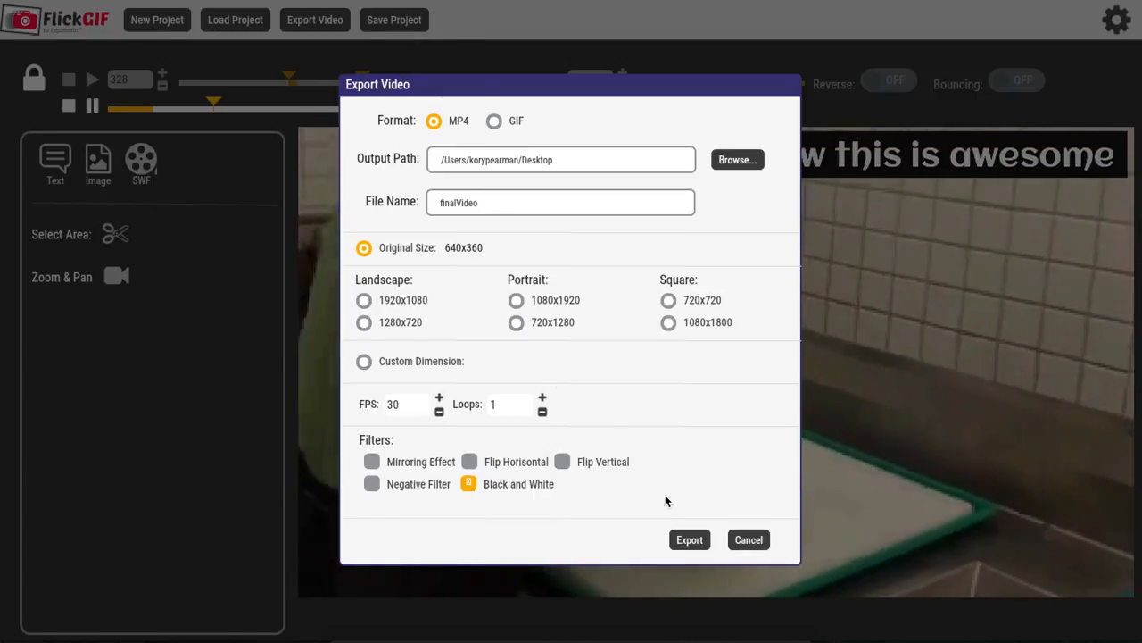
left_click(689, 539)
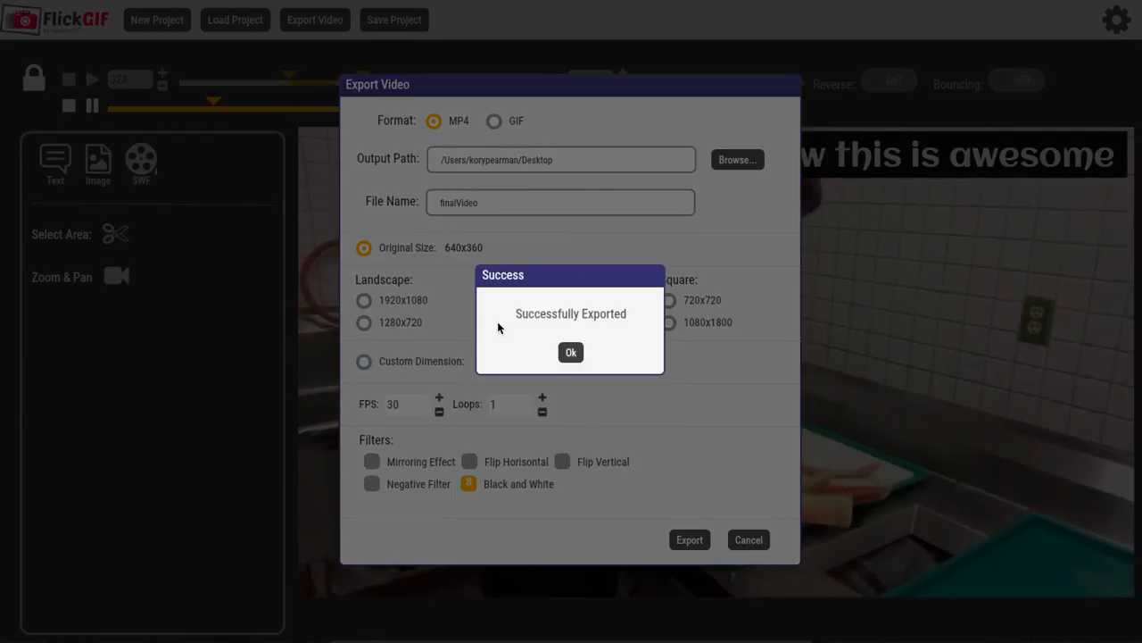
left_click(569, 352)
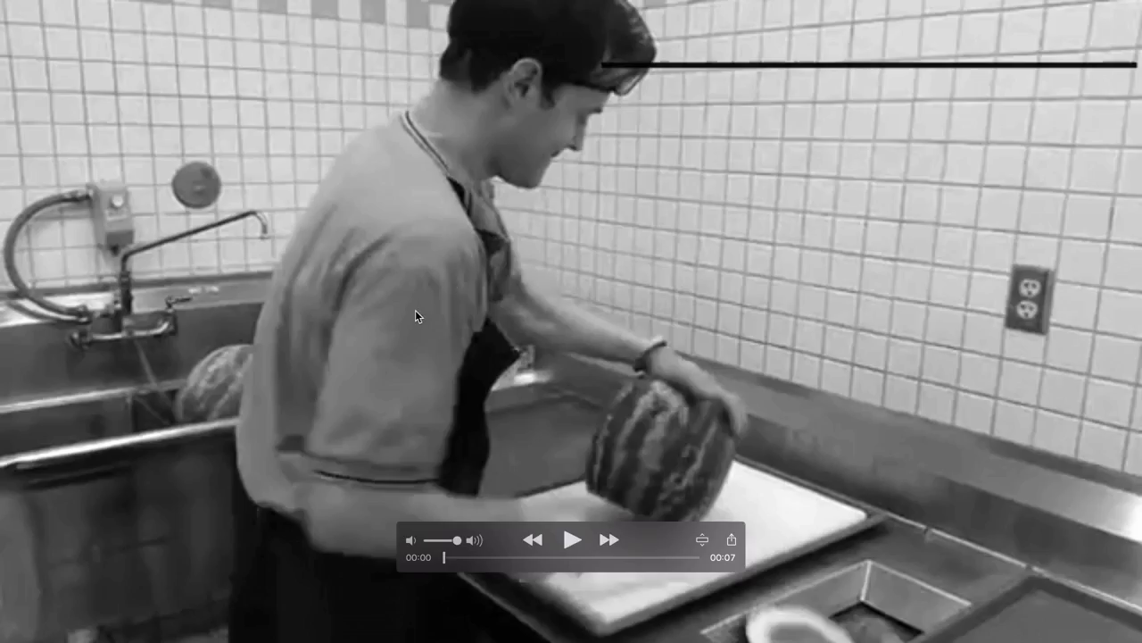
key("space")
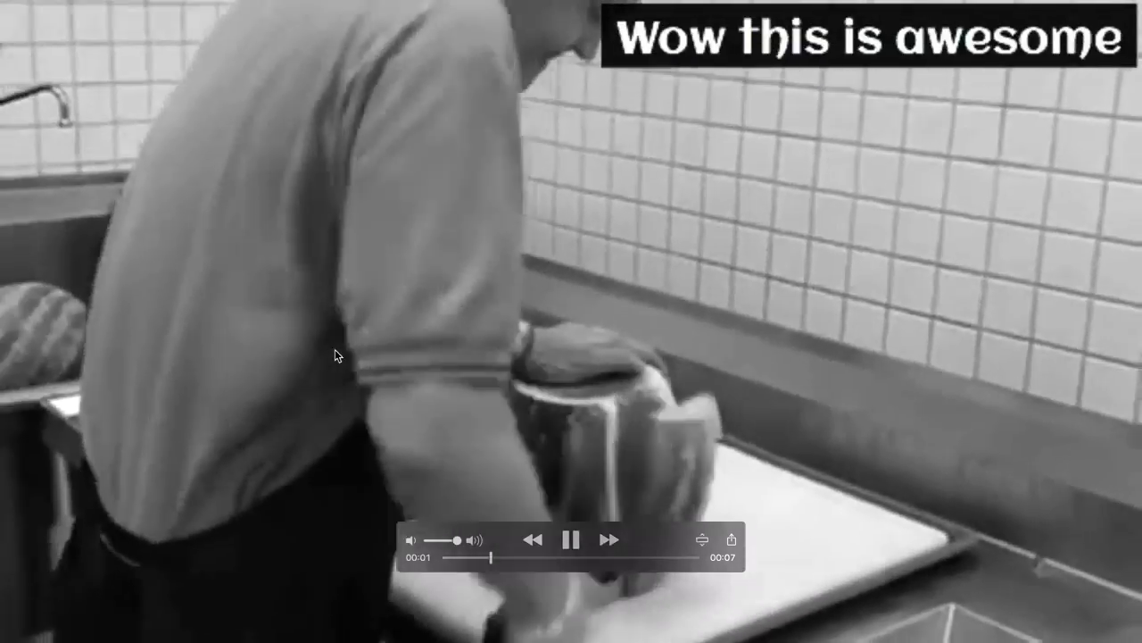